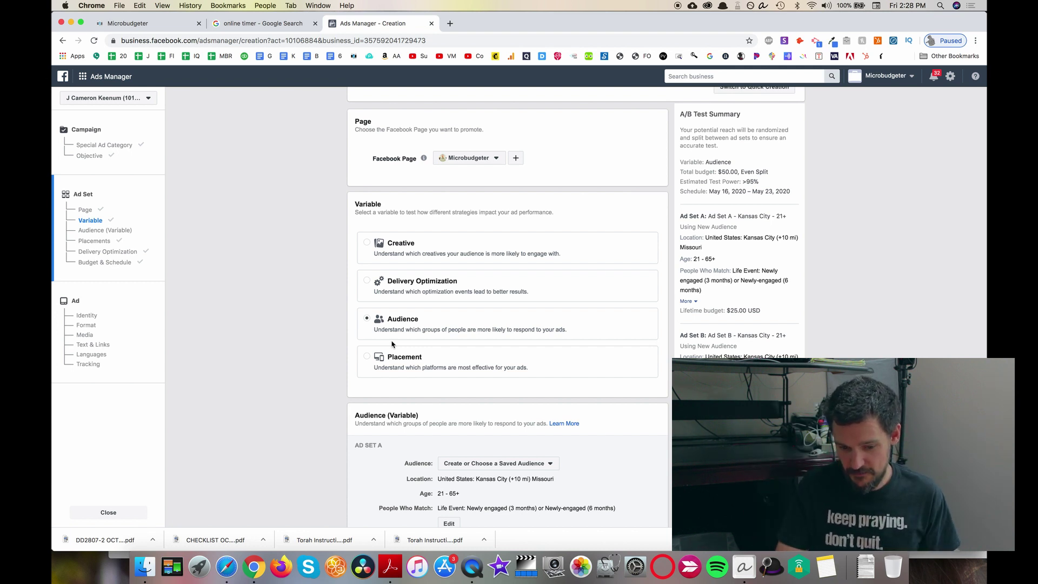
Step: Scroll to the Audience (Variable) section and open Ad Set A's audience for editing
scroll(392, 343, down, 5)
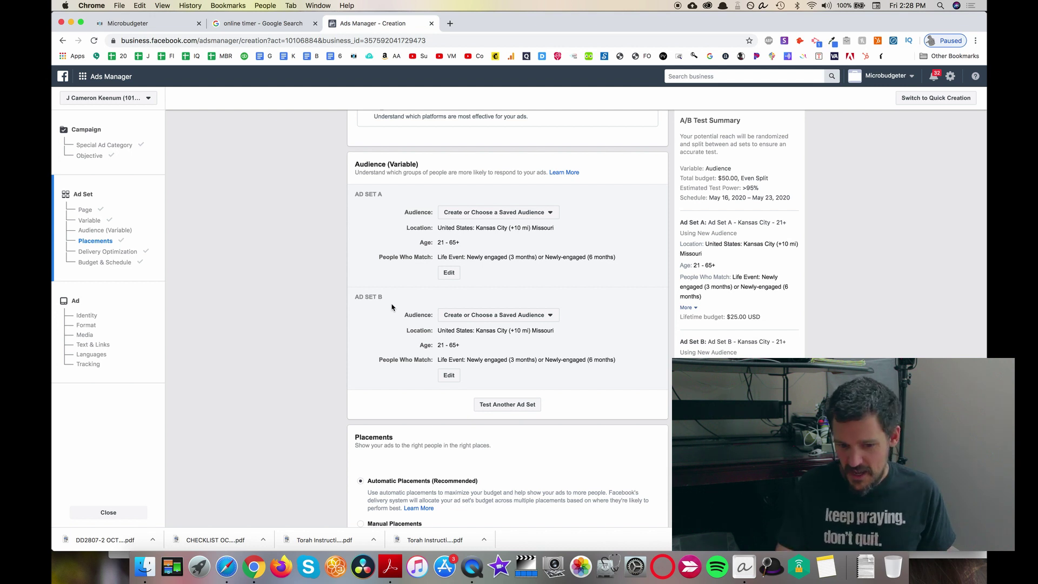
click(449, 273)
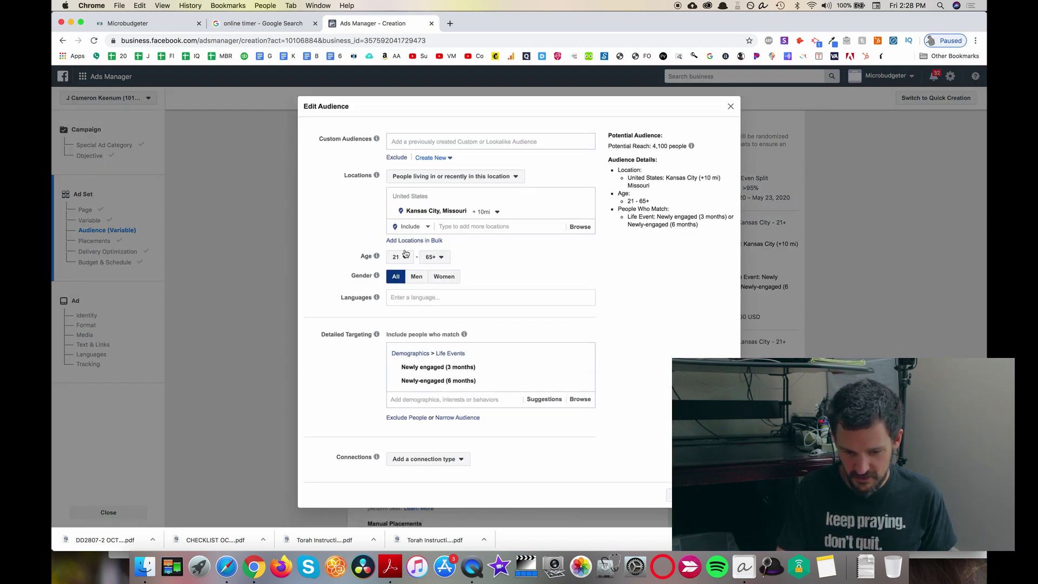
Step: Change Ad Set A's minimum age from 21 to 25 and save the audience
click(402, 258)
scroll(406, 393, down, 3)
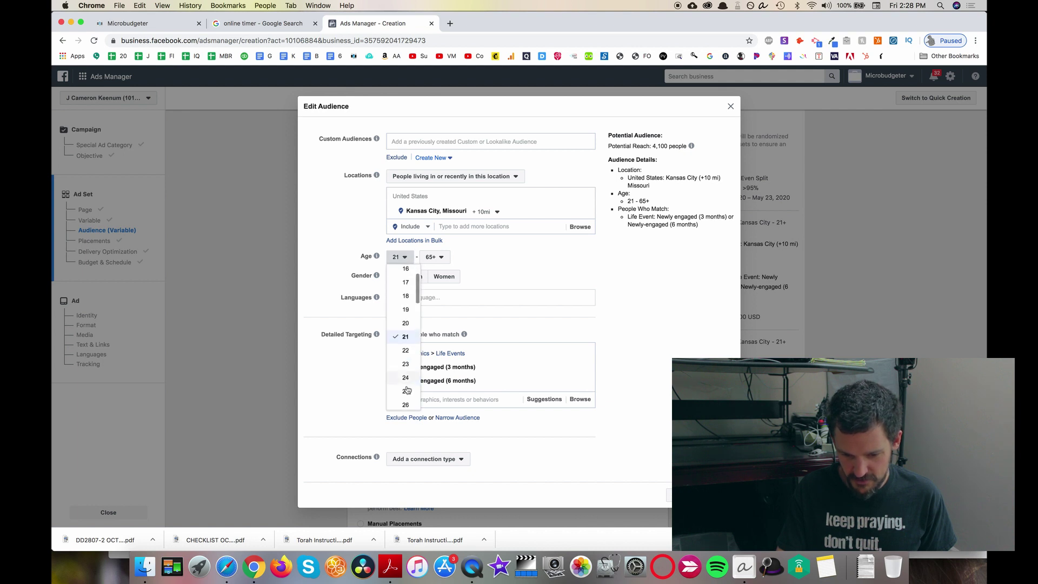
click(406, 387)
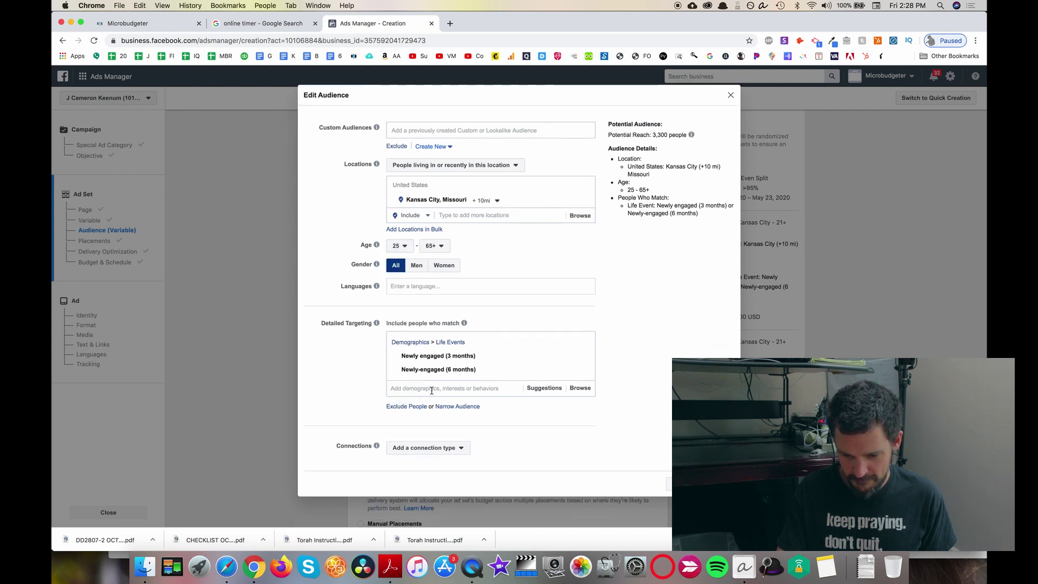
click(612, 470)
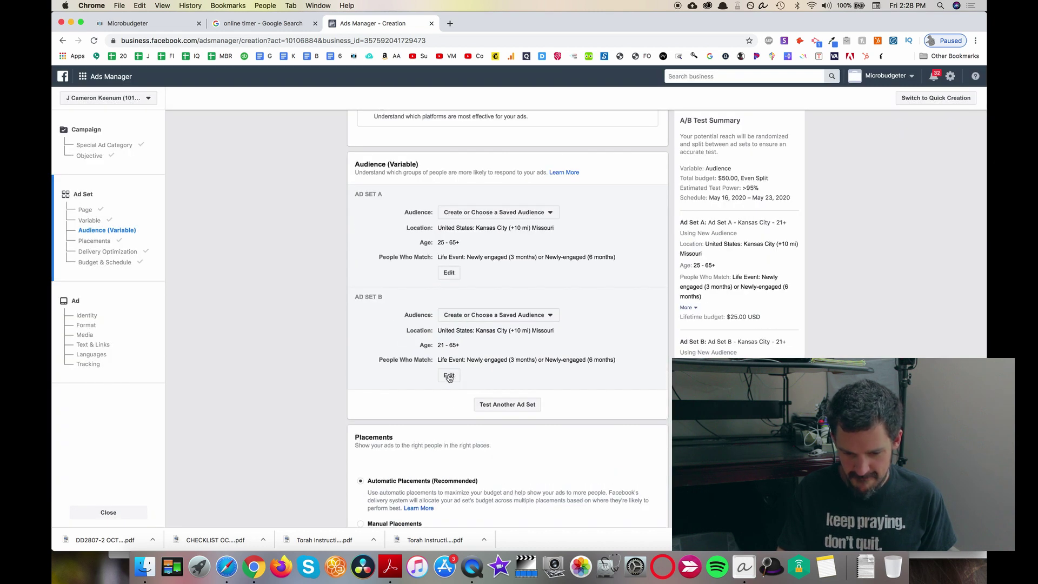
Step: Set Ad Set B's minimum age to 18
click(449, 376)
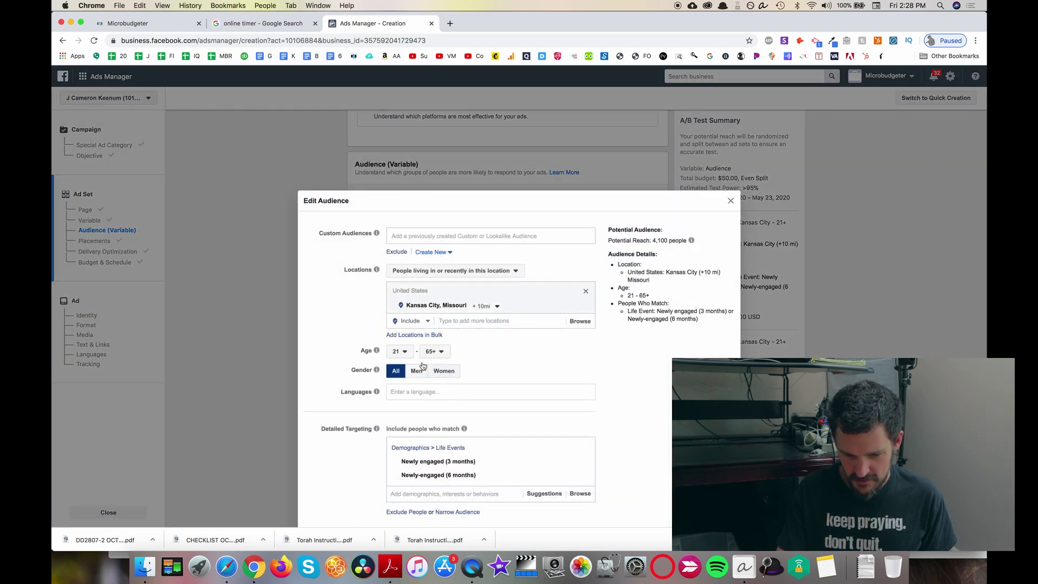
click(401, 354)
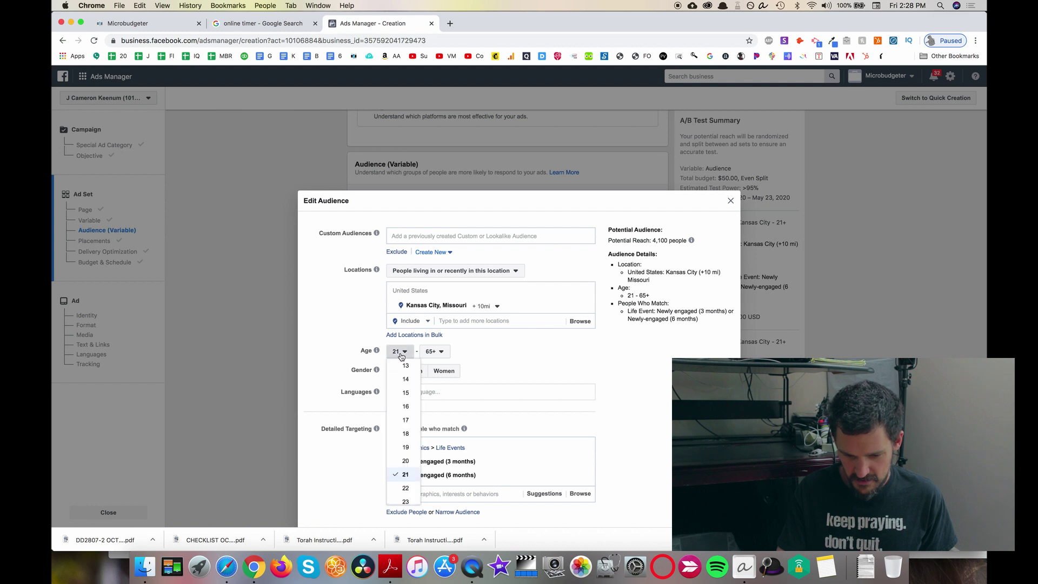
click(407, 435)
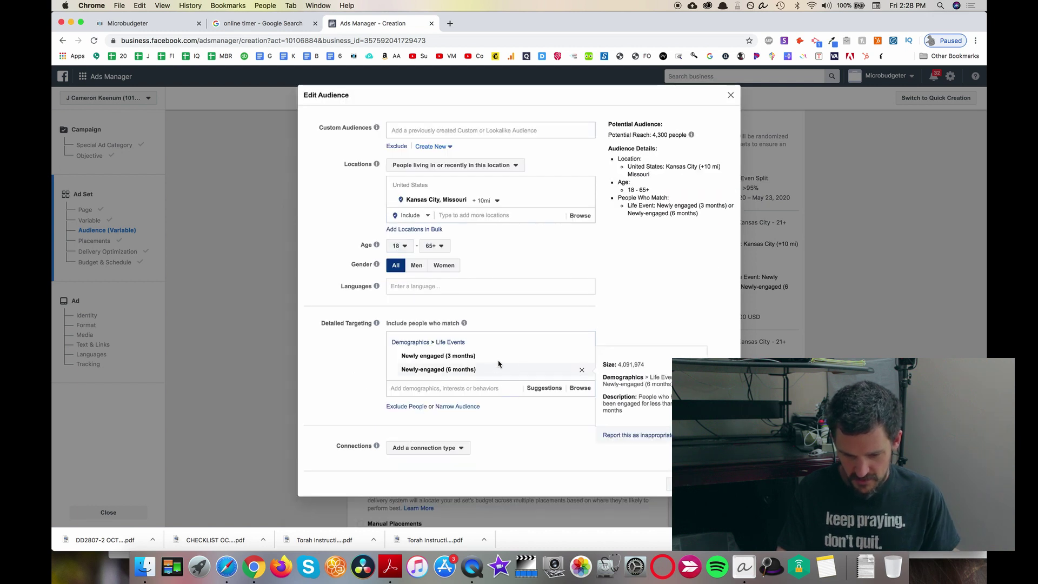
Step: Add Newly engaged (1 year) to Ad Set B's detailed targeting via a 'newly-eng' search
click(468, 386)
text(n)
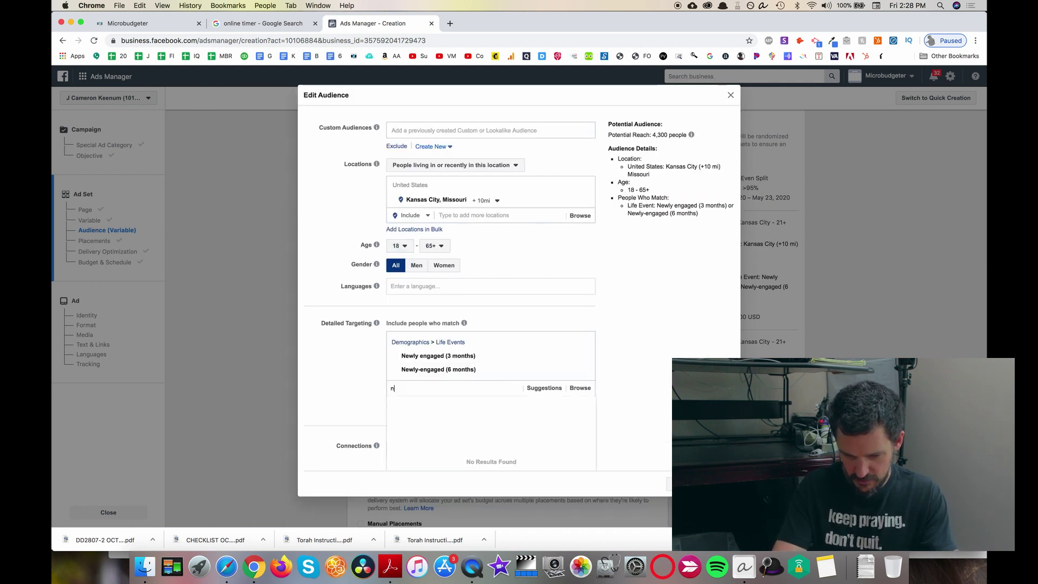
text(ewly-eng)
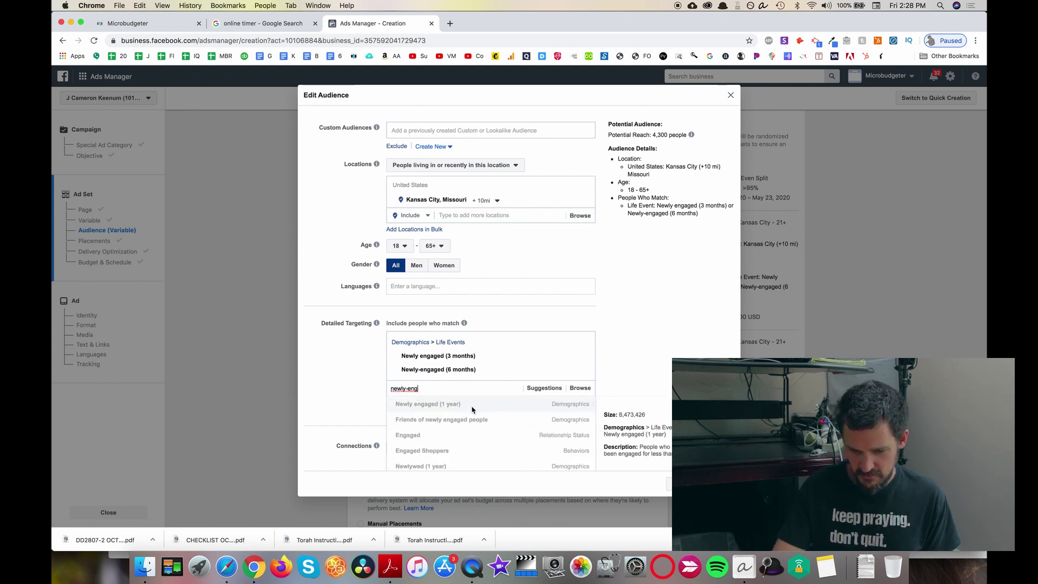
click(472, 409)
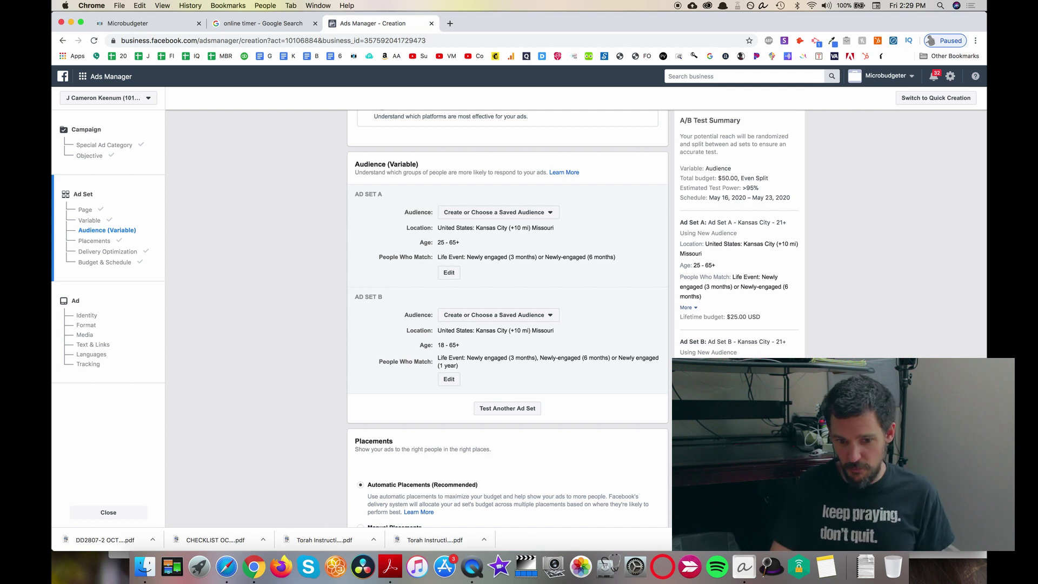
scroll(738, 232, down, 3)
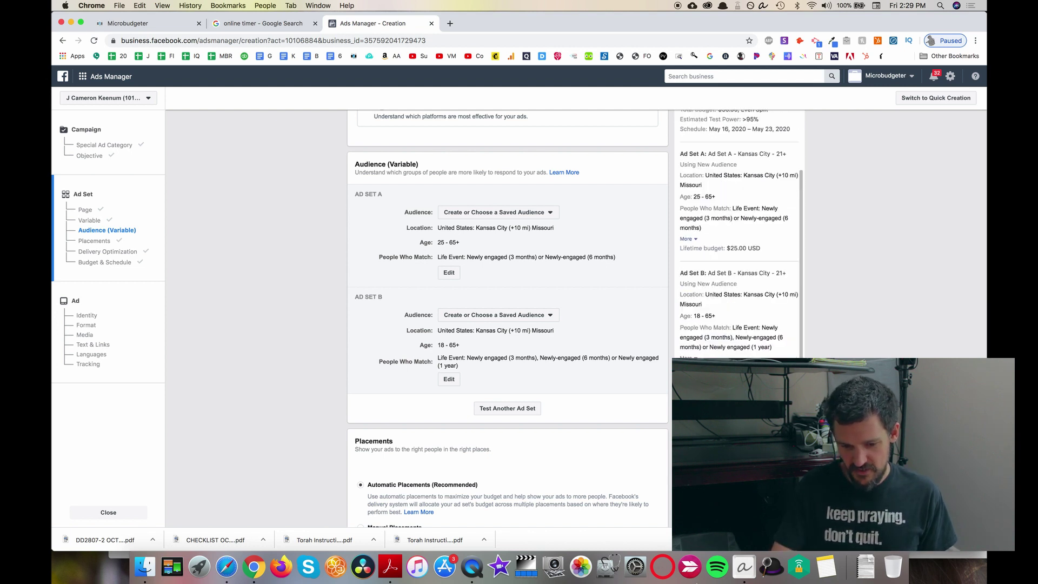
Step: Verify the $50 even budget split and May 16–23 schedule, then continue to ad setup
scroll(559, 417, down, 5)
scroll(559, 418, down, 8)
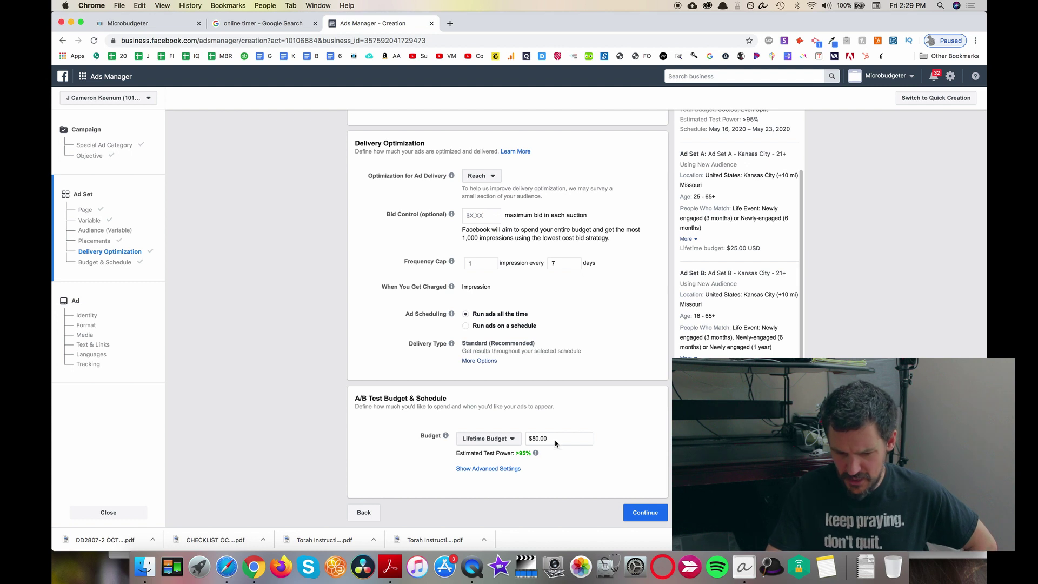
click(510, 470)
scroll(466, 342, down, 5)
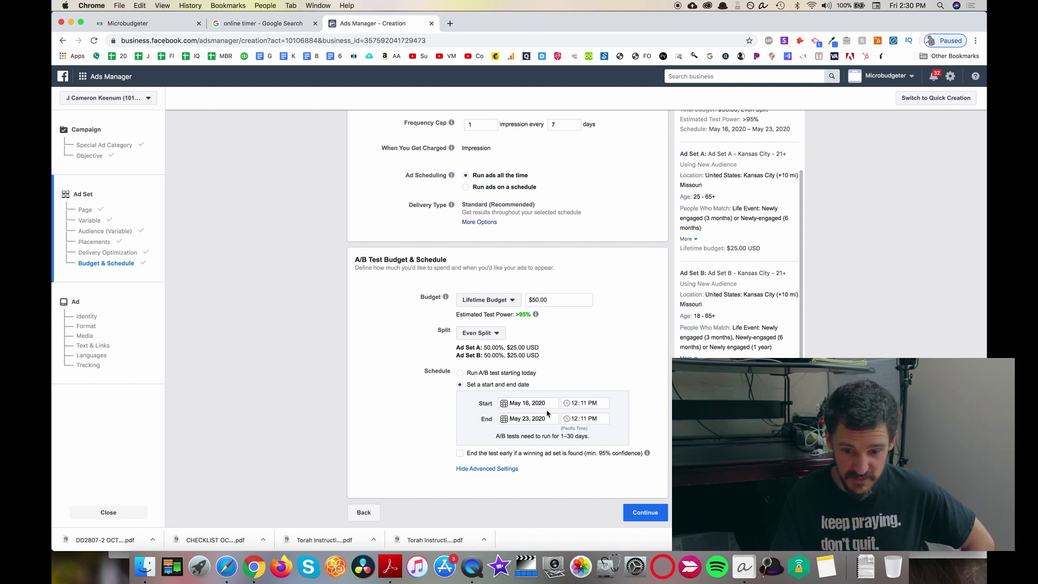
click(646, 513)
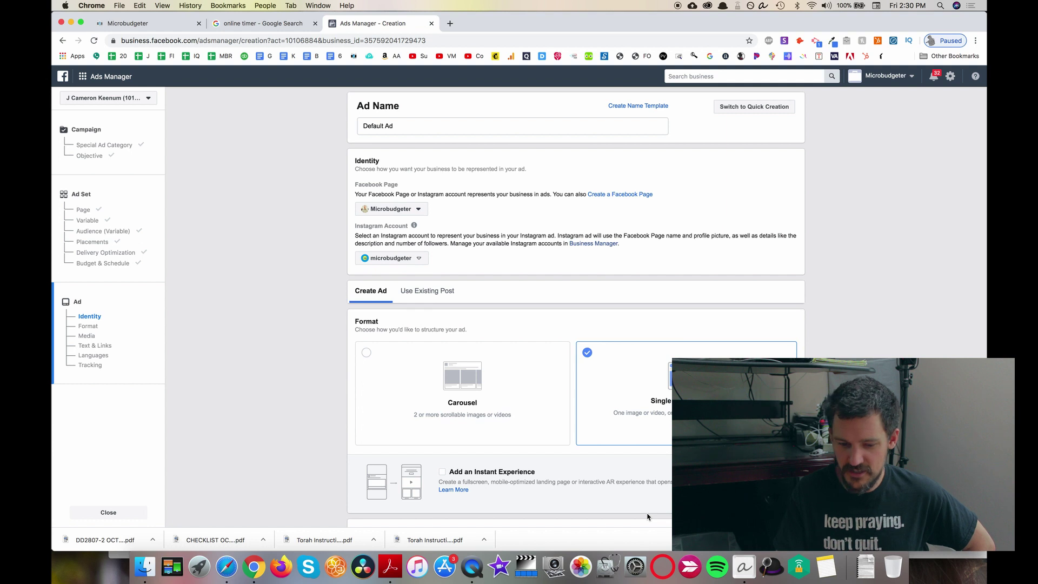
scroll(647, 516, down, 5)
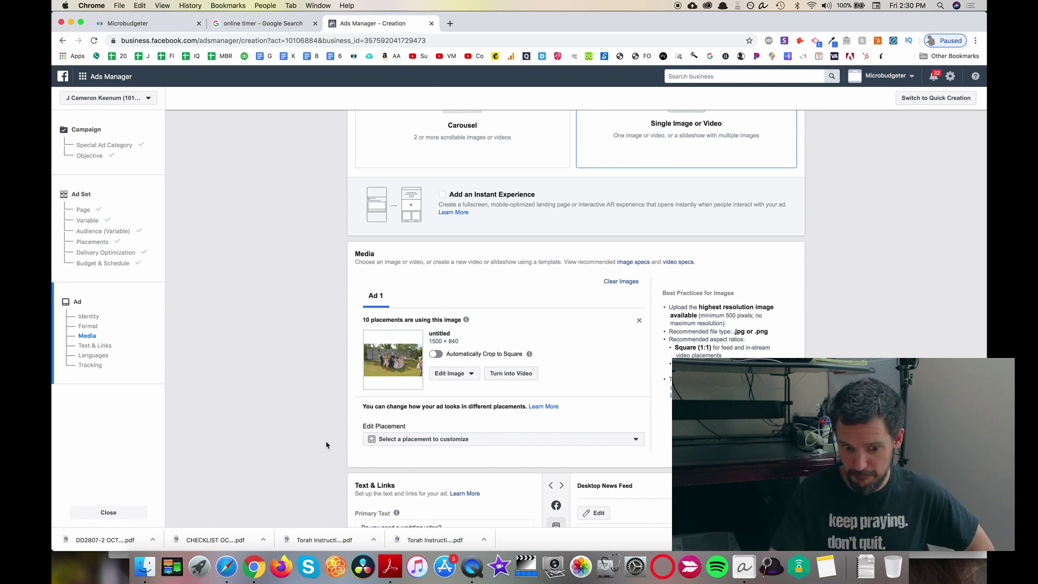
Step: Edit the ad's primary text and preview the ad in the Mobile News Feed placement
scroll(326, 444, down, 10)
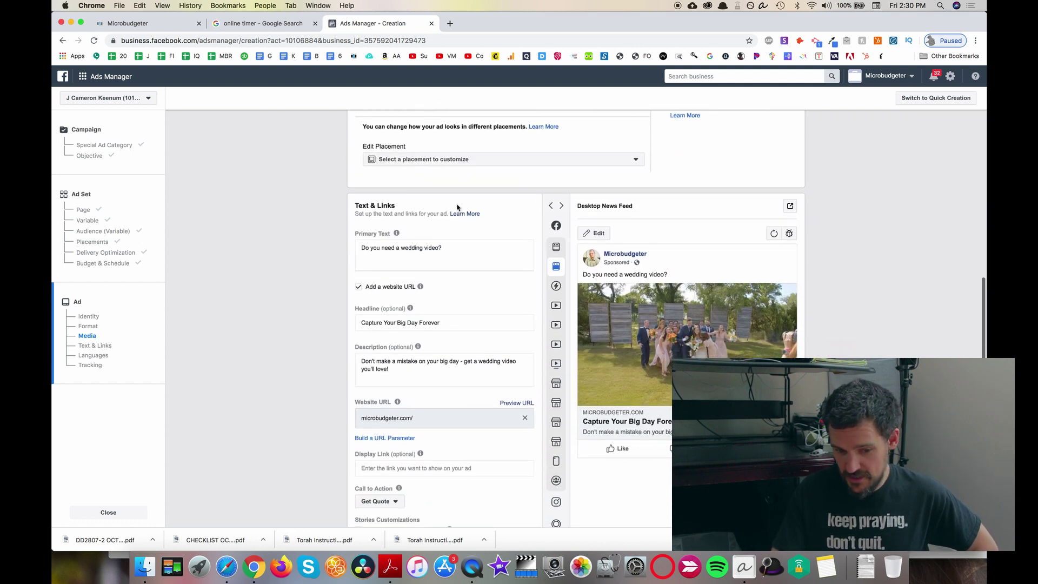
click(377, 257)
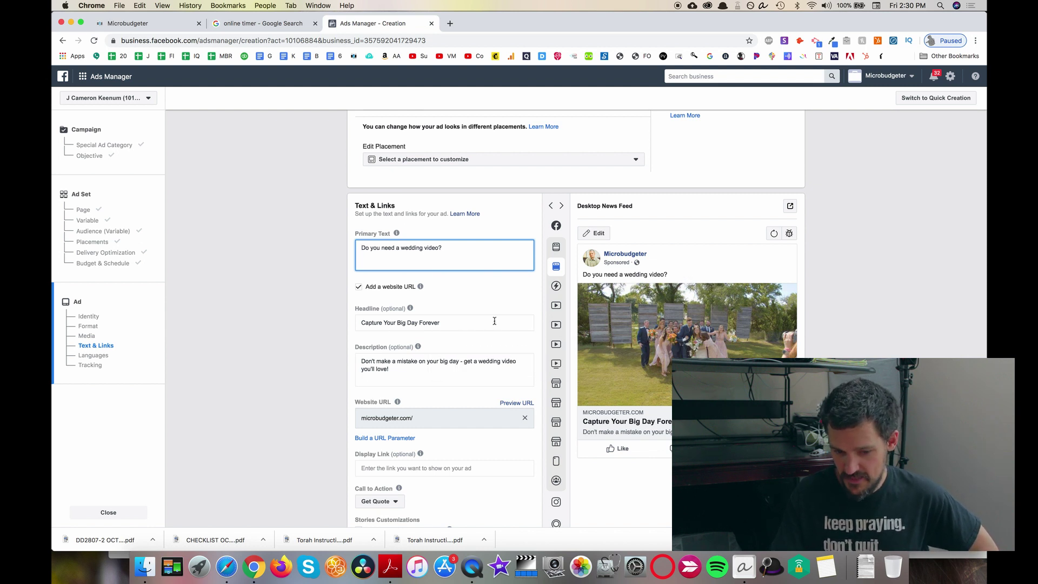
mouse_move(557, 326)
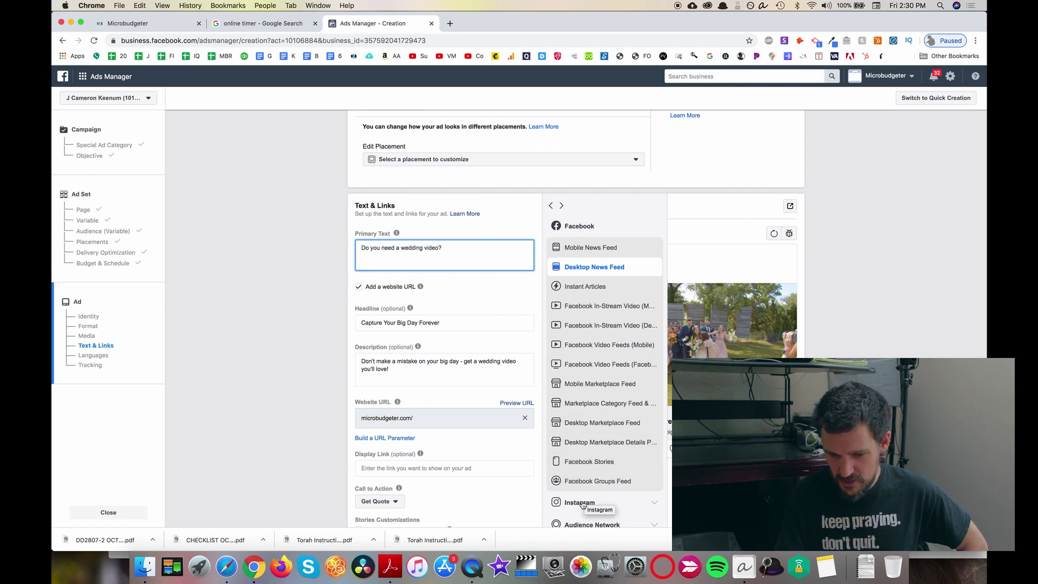
click(580, 248)
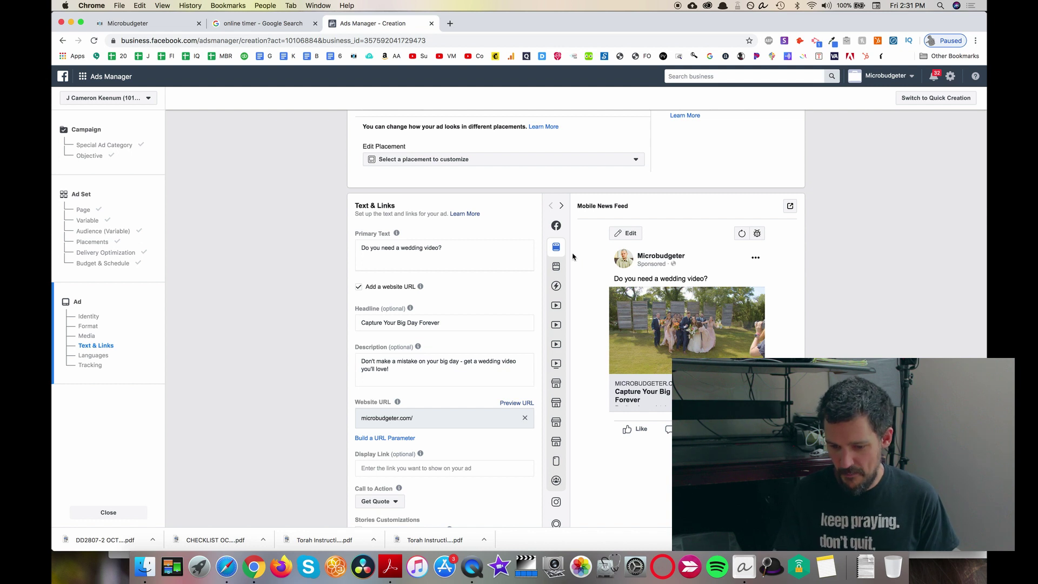
click(594, 266)
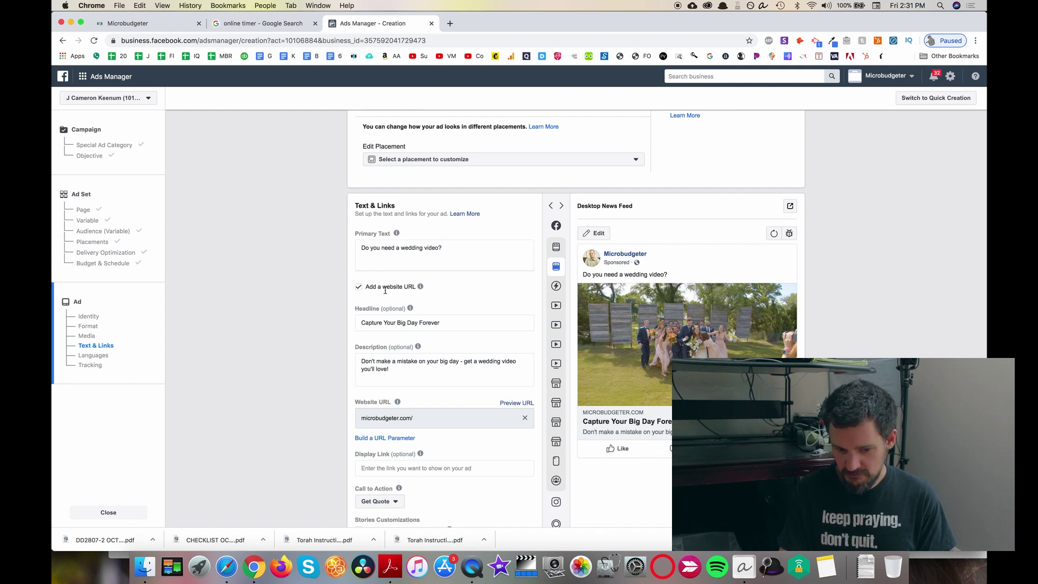
Step: Remove 'Forever' so the headline reads 'Capture Your Big Day'
mouse_move(397, 315)
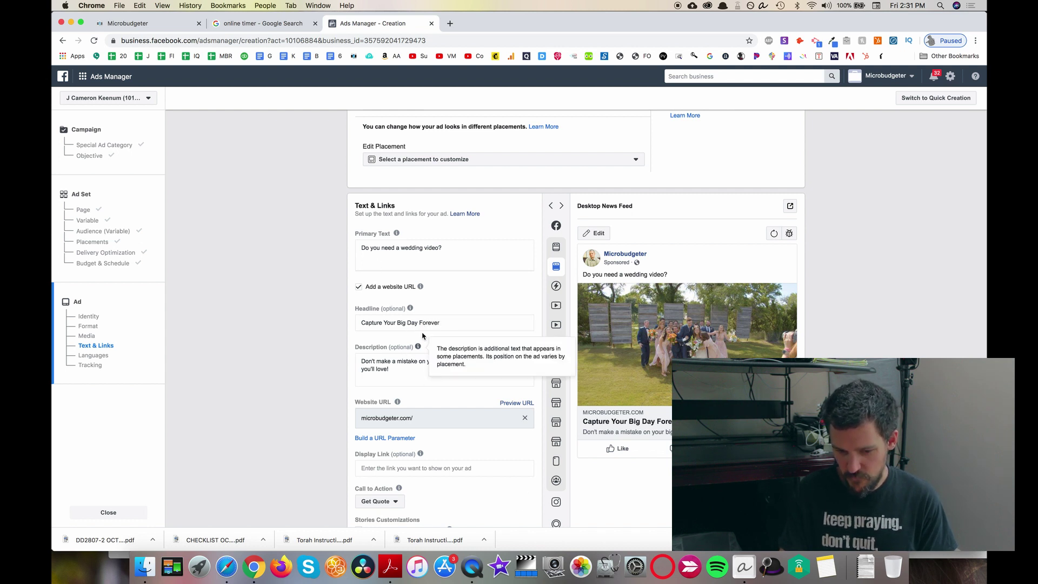
click(441, 324)
key(shift+Left)
key(shift+Left)
key(shift+Left)
key(shift+Left)
key(shift+Left)
key(shift+Left)
key(shift+Left)
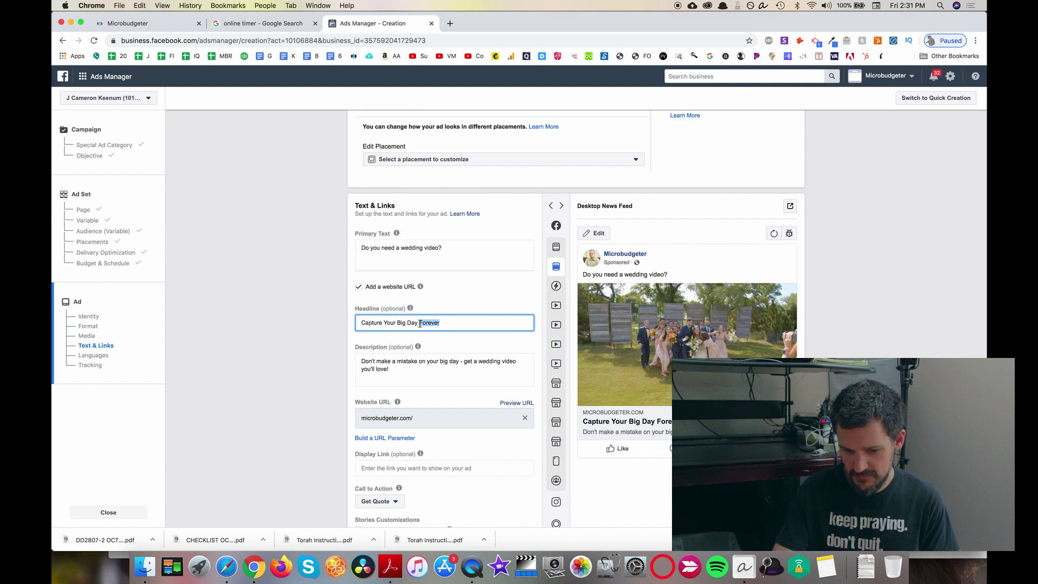
key(BackSpace)
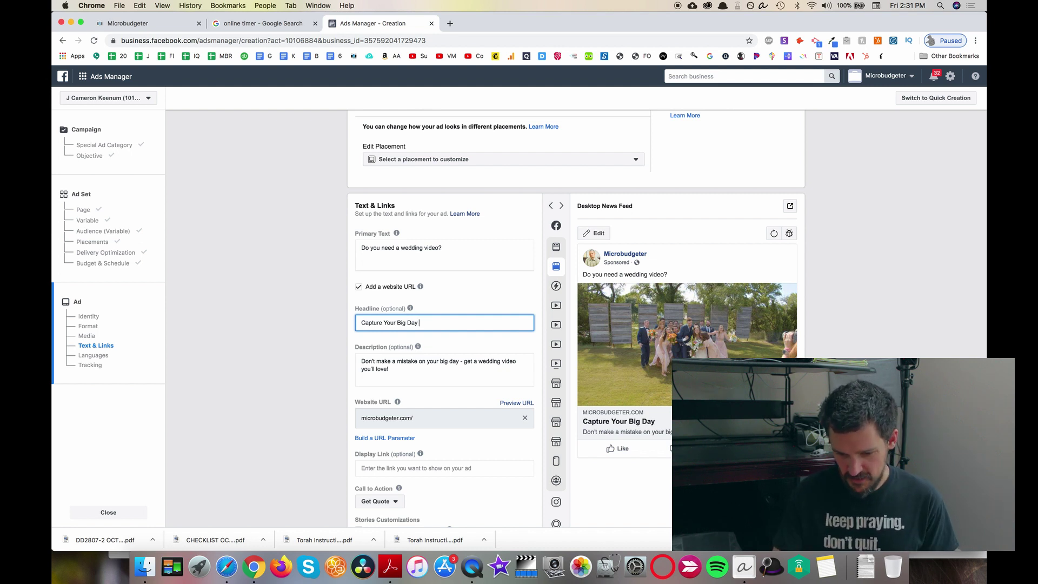
Step: Rewrite the description's ending to 'that will stand the test of time'
click(459, 361)
key(BackSpace)
key(BackSpace)
key(BackSpace)
key(BackSpace)
key(BackSpace)
key(BackSpace)
key(BackSpace)
key(BackSpace)
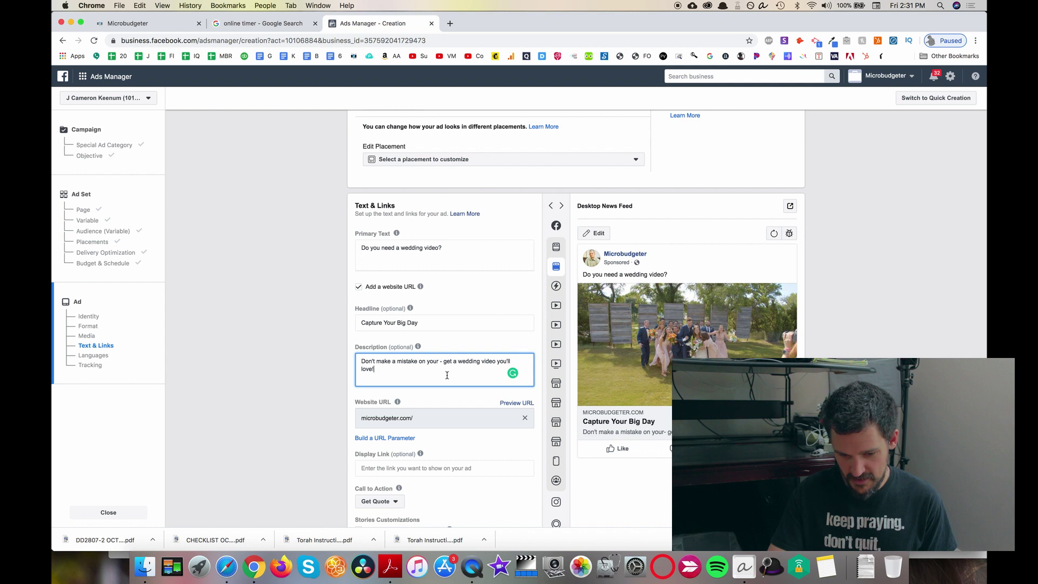
drag(375, 369, 359, 372)
key(BackSpace)
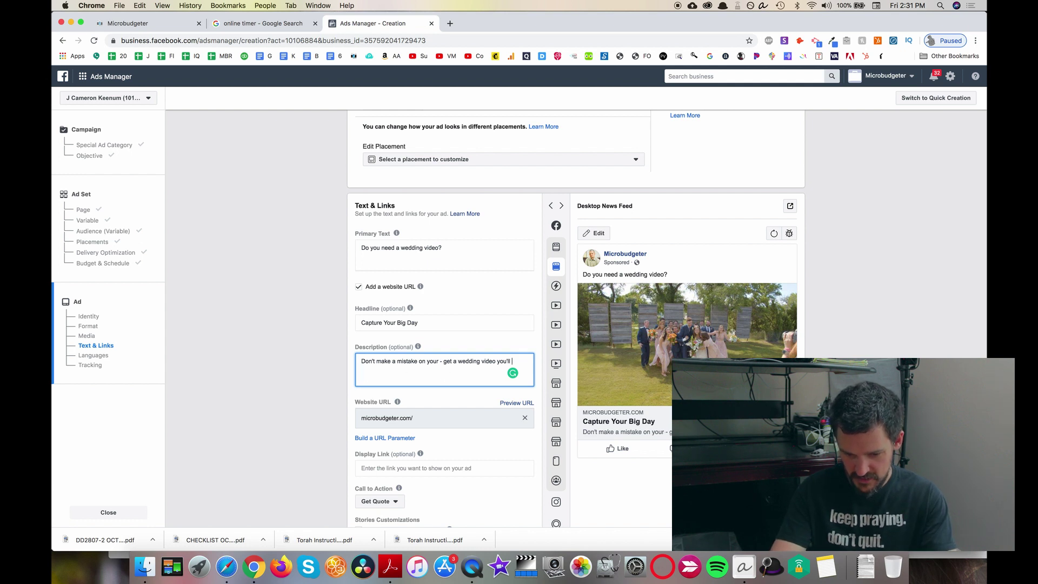
key(BackSpace)
key(BackSpace)
key(BackSpace)
key(BackSpace)
key(BackSpace)
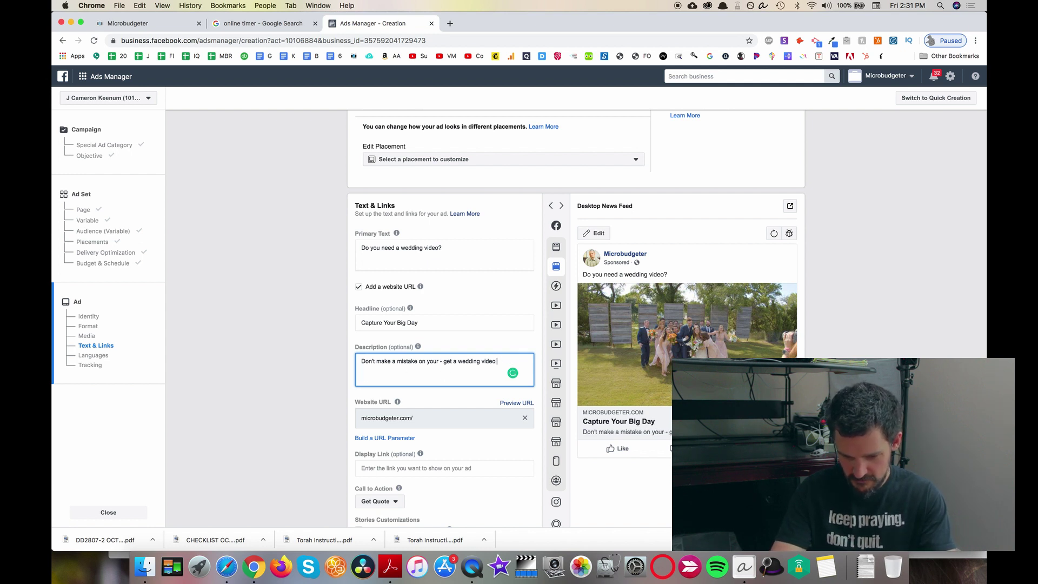
text(that)
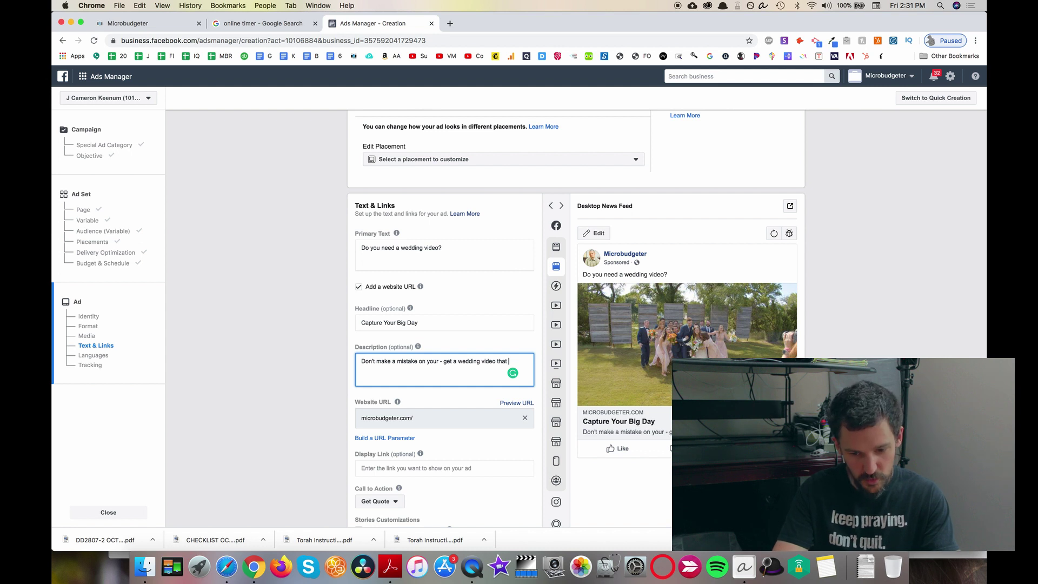
text( will stand th)
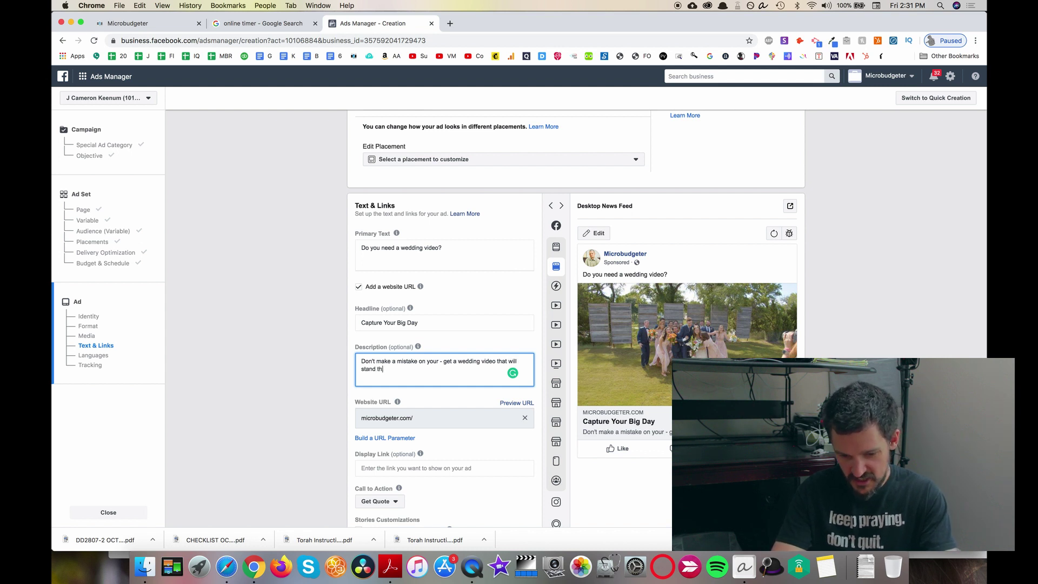
text(e test of timea)
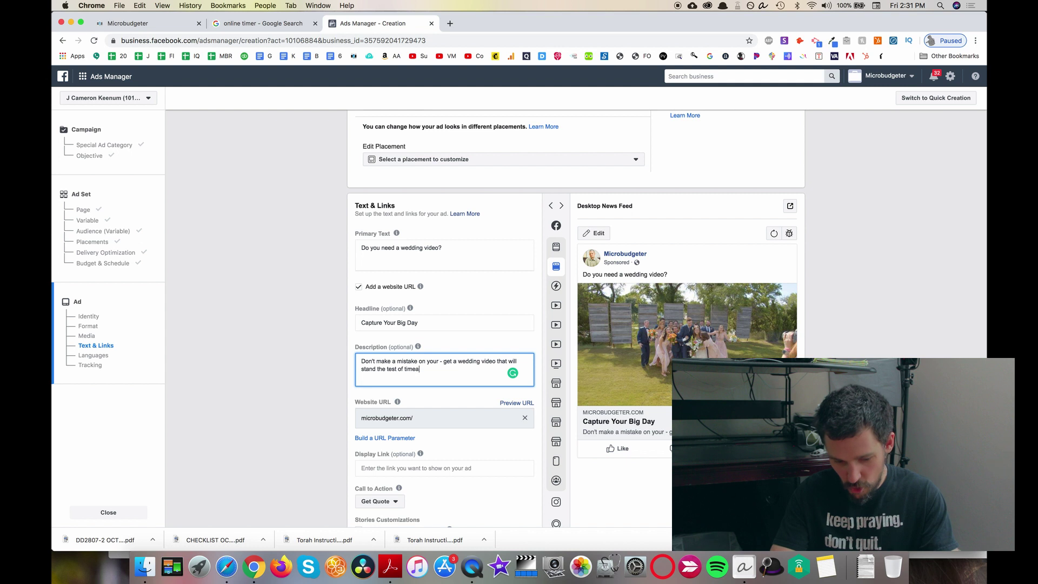
key(BackSpace)
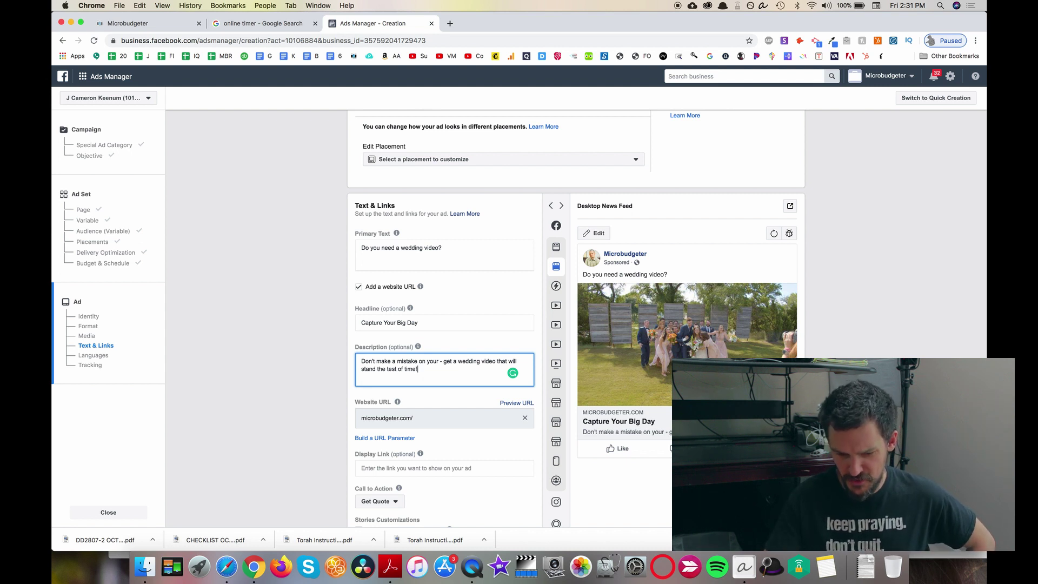
Step: Set the call to action to Learn More
scroll(380, 415, down, 3)
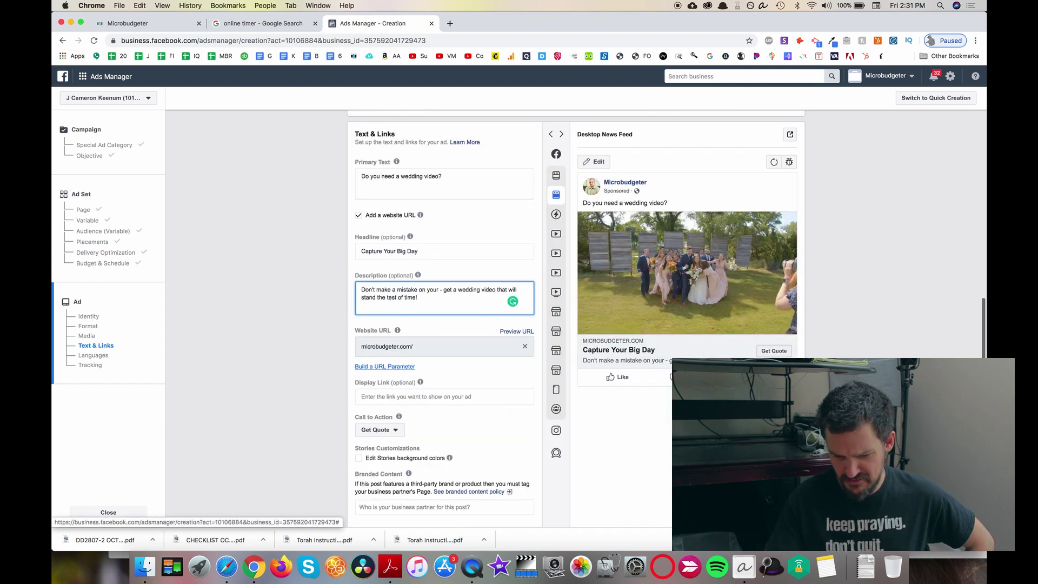
click(385, 431)
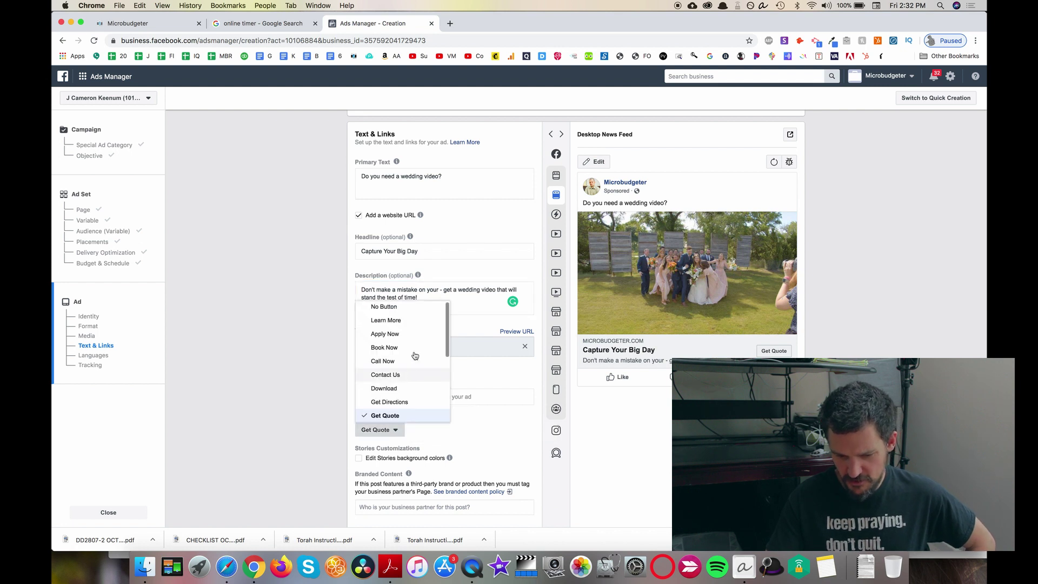
key(Return)
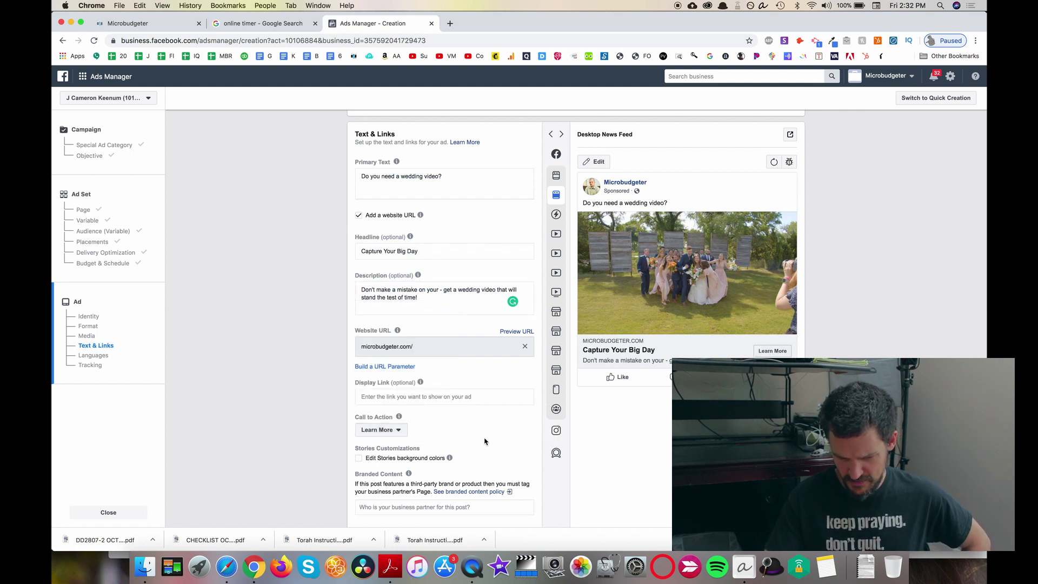
scroll(485, 440, down, 5)
scroll(485, 441, down, 10)
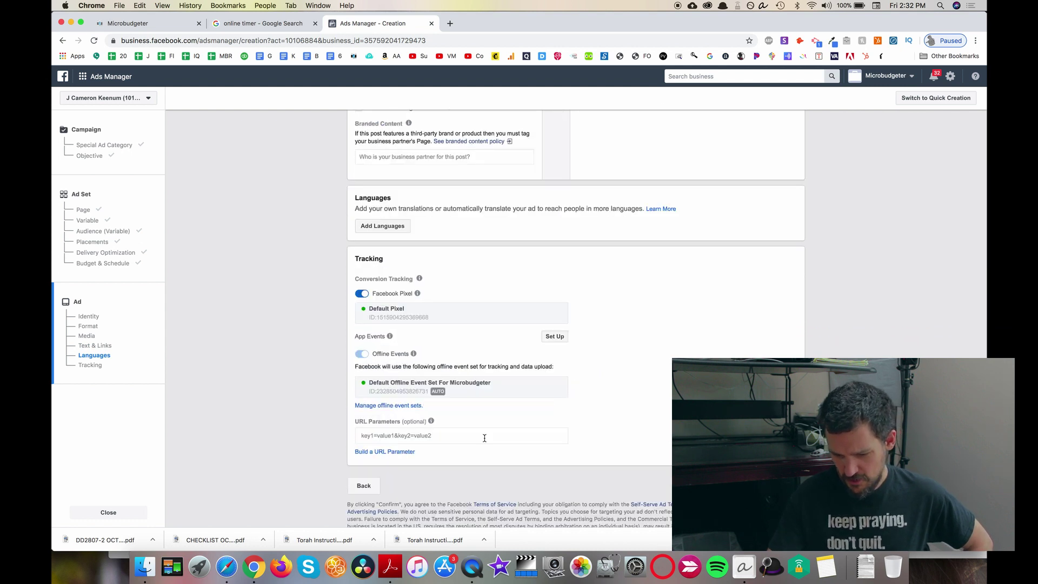